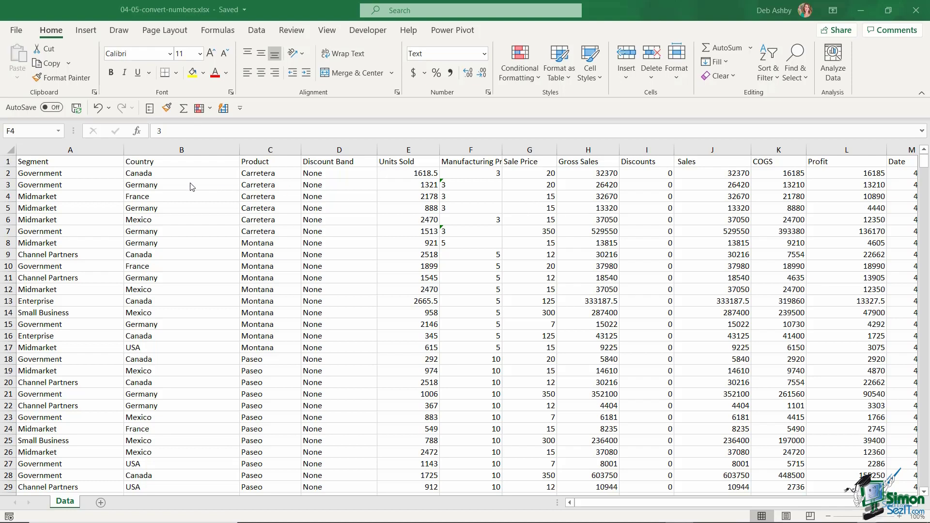
# - Select Country B2:B16 and Gross Sales H2:H21 to check their count and sum
pyautogui.click(173, 173)
pyautogui.moveTo(173, 173); pyautogui.dragTo(172, 336)
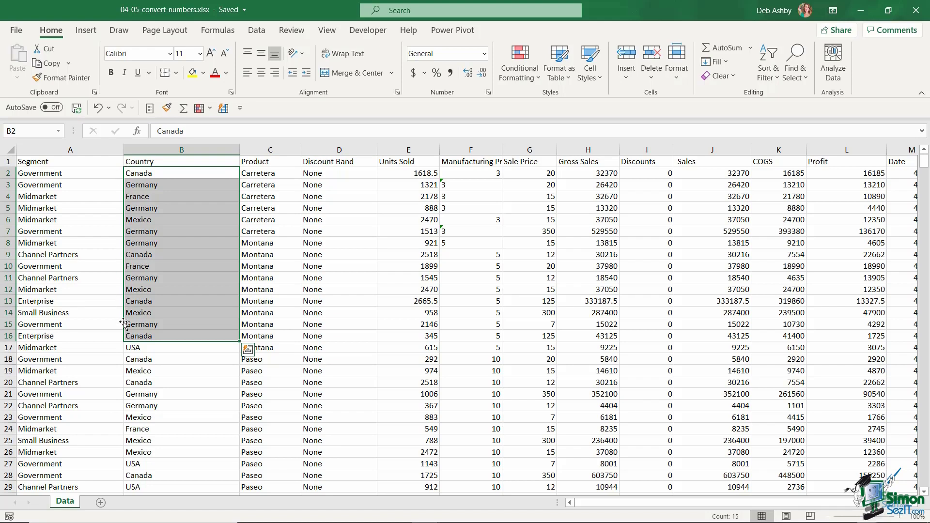
pyautogui.click(591, 176)
pyautogui.moveTo(592, 177); pyautogui.dragTo(591, 394)
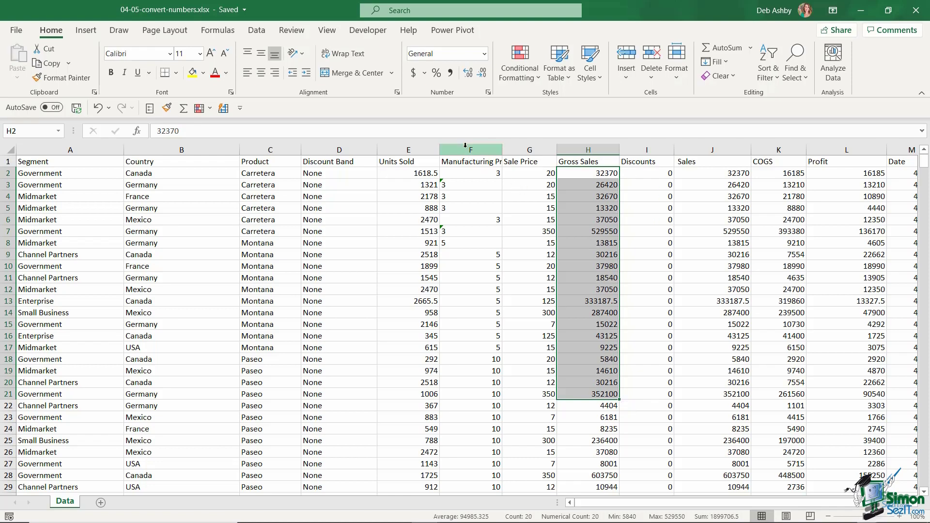
# - Inspect the Manufacturing Price cells, comparing text-stored values F3–F7 with numeric F9
pyautogui.click(487, 214)
pyautogui.moveTo(474, 173); pyautogui.dragTo(473, 278)
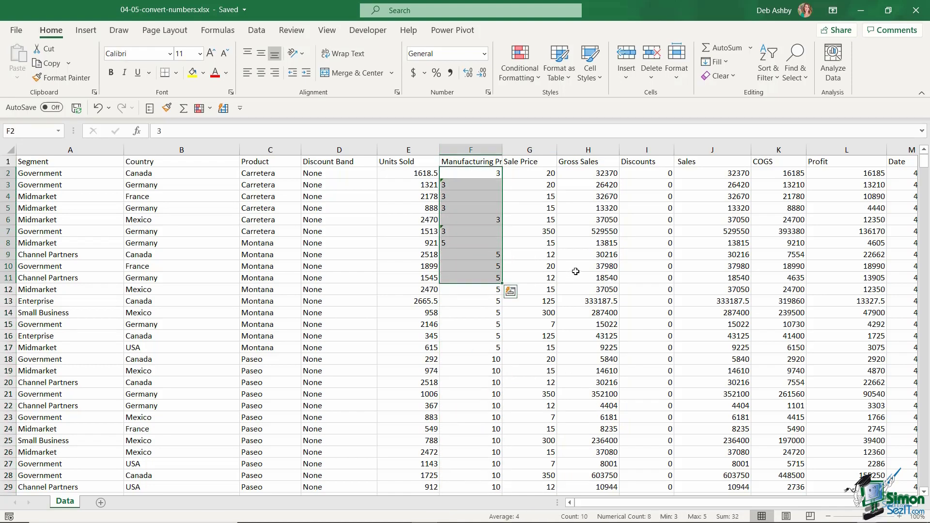
pyautogui.keyDown('ctrl'); pyautogui.scroll(4, 575, 272); pyautogui.keyUp('ctrl')
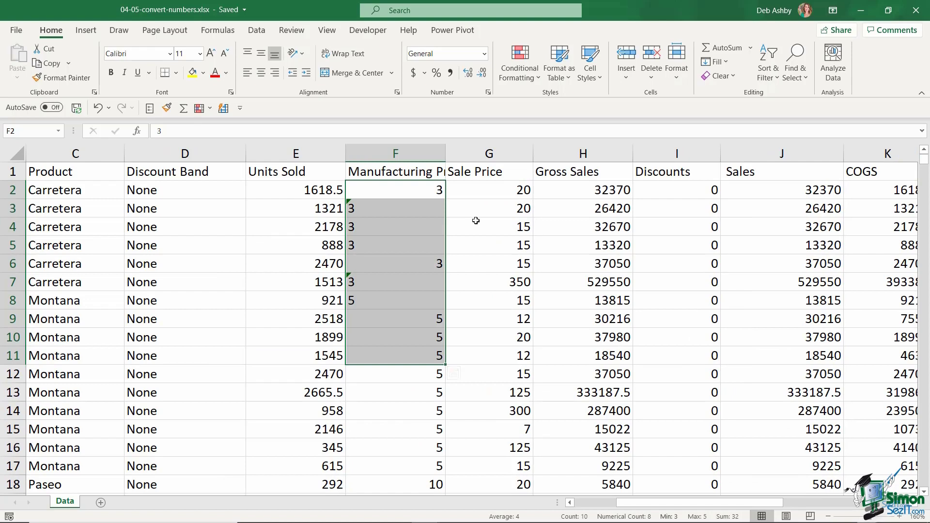
pyautogui.click(424, 203)
pyautogui.moveTo(422, 193); pyautogui.dragTo(424, 448)
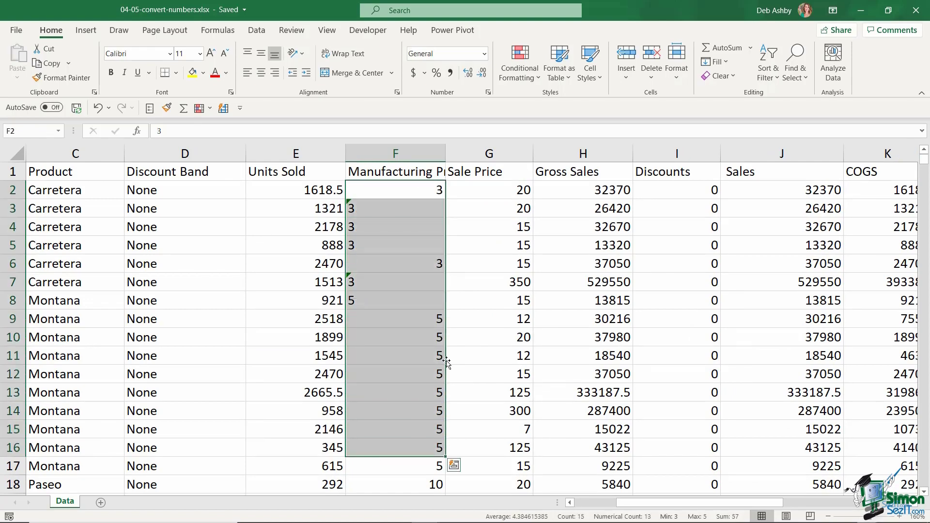
pyautogui.click(427, 326)
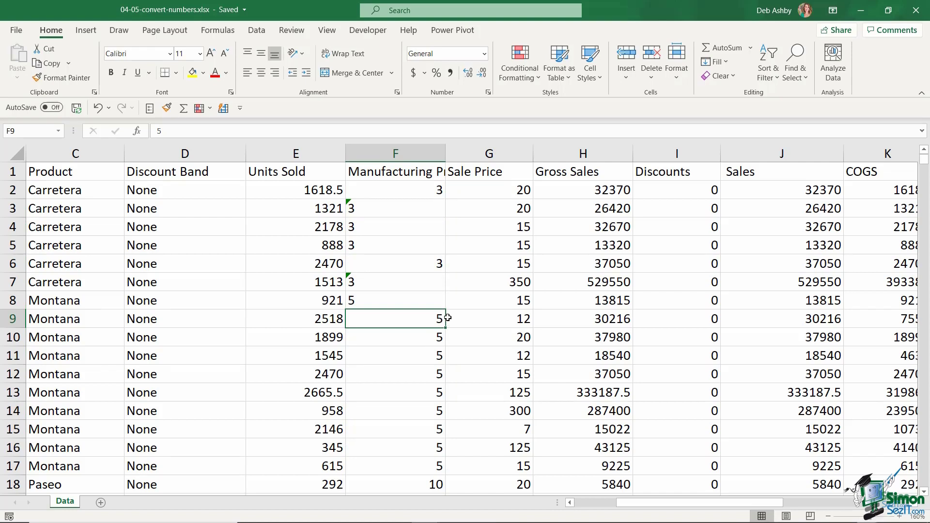
pyautogui.moveTo(368, 210); pyautogui.dragTo(376, 248)
pyautogui.click(376, 281)
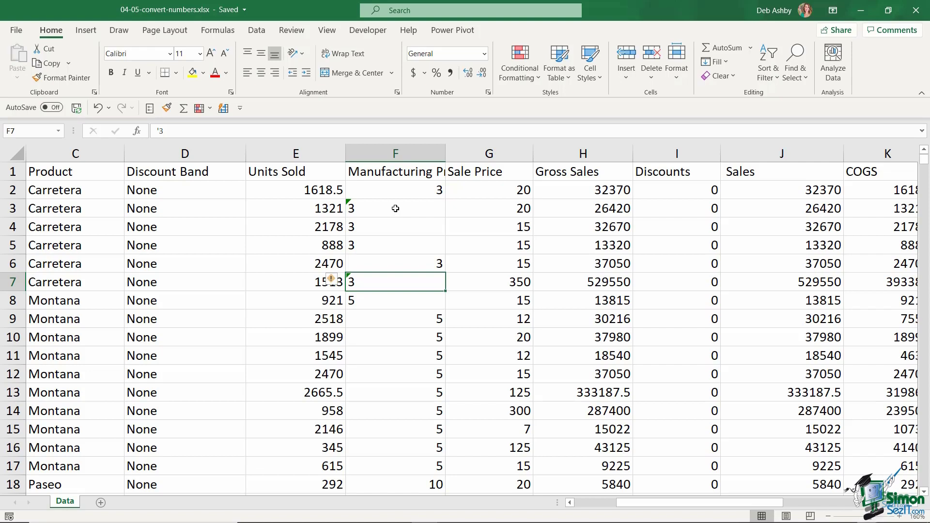
# - Apply the General number format to Manufacturing Price cells F3:F7
pyautogui.moveTo(400, 205); pyautogui.dragTo(402, 285)
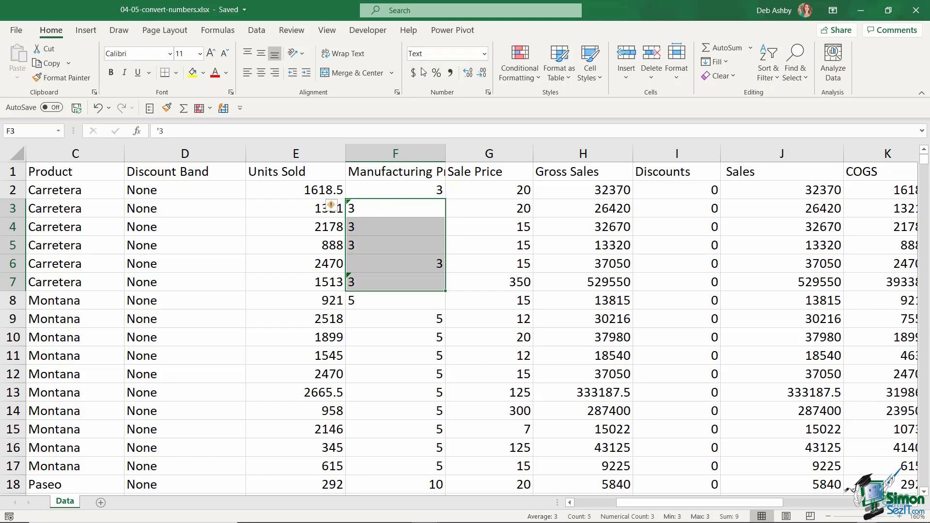
pyautogui.click(484, 54)
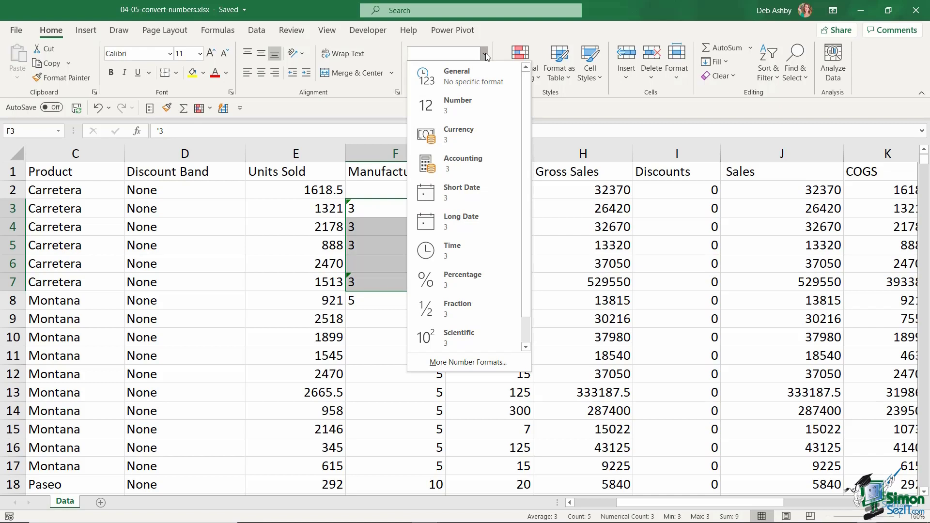
pyautogui.click(474, 82)
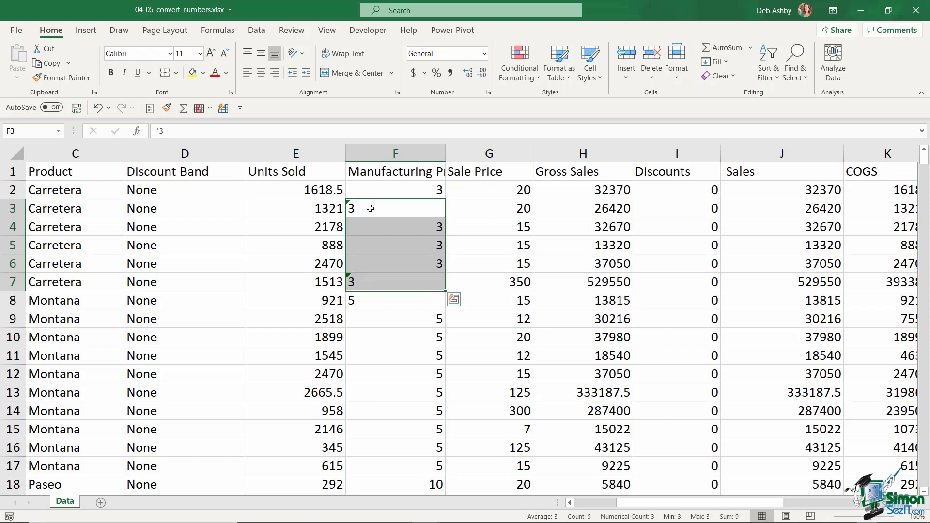
pyautogui.click(370, 208)
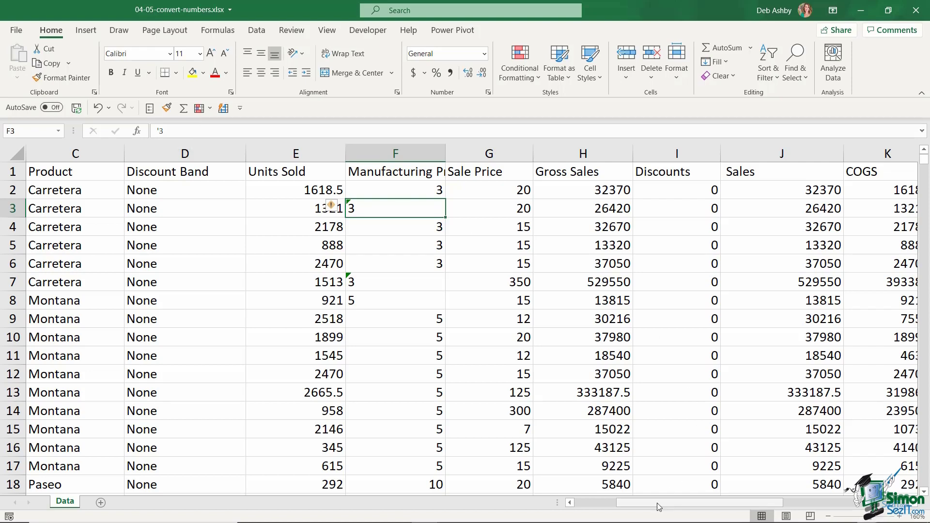
pyautogui.moveTo(658, 505); pyautogui.dragTo(900, 515)
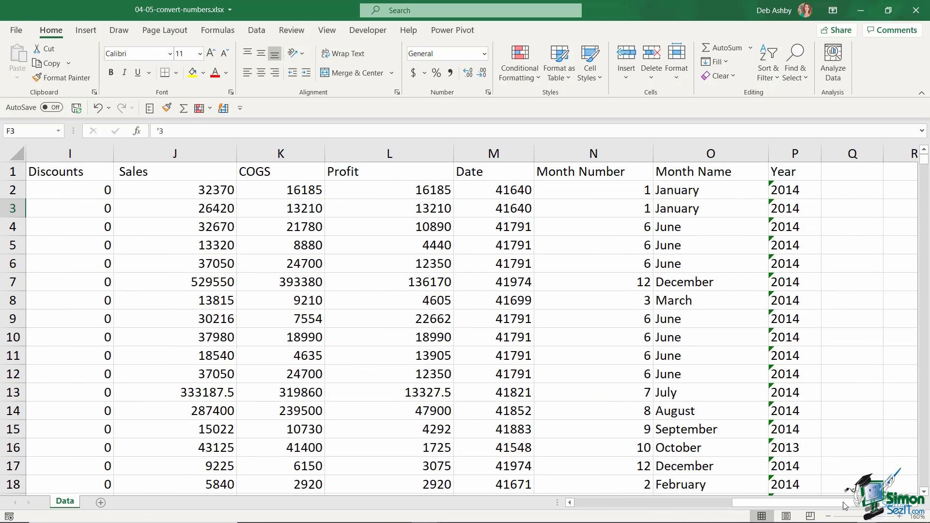
pyautogui.click(857, 228)
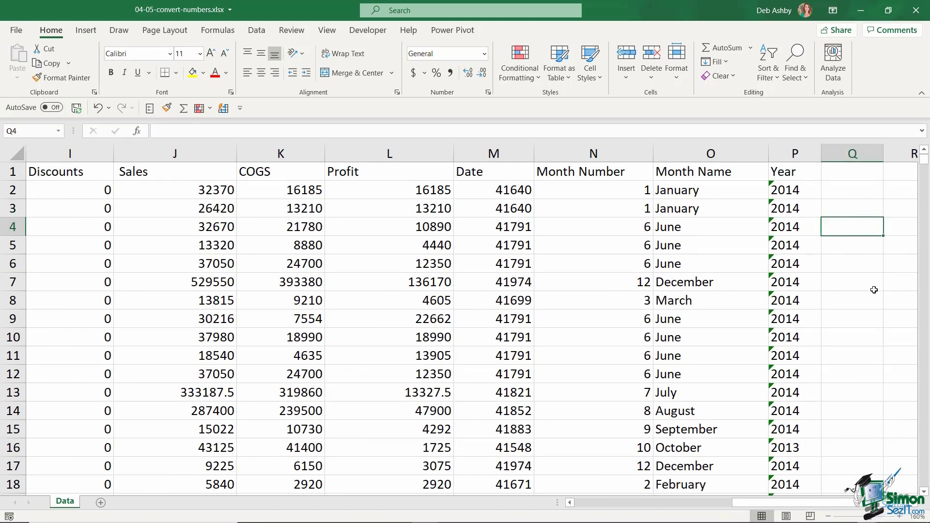
pyautogui.write('00')
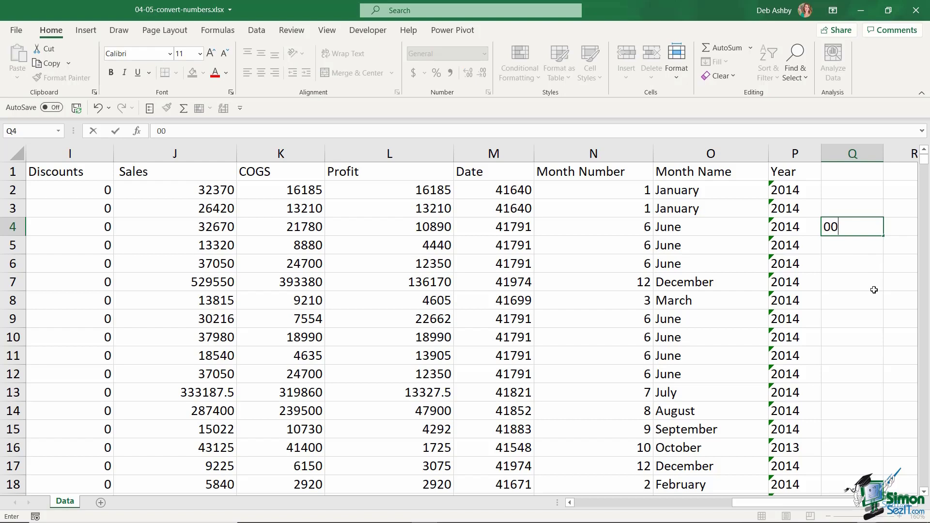
pyautogui.write('001')
pyautogui.press('Return')
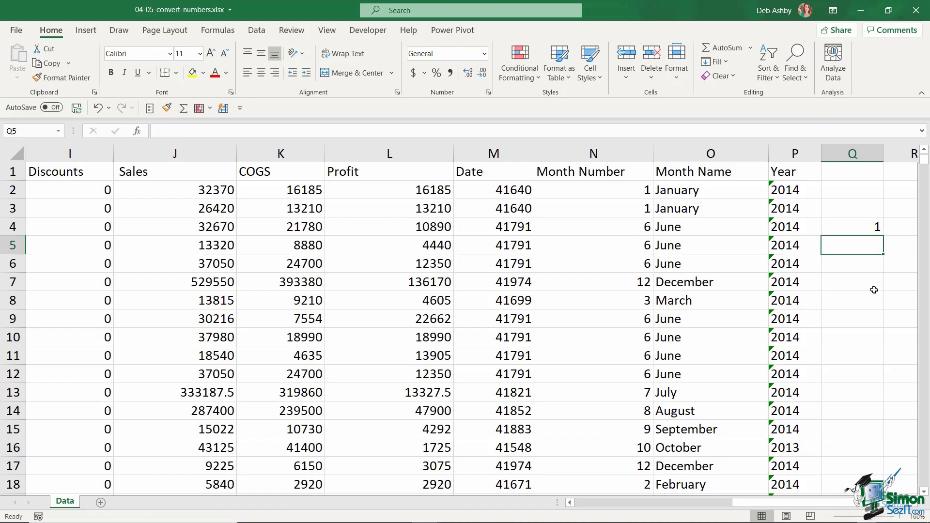
pyautogui.click(856, 227)
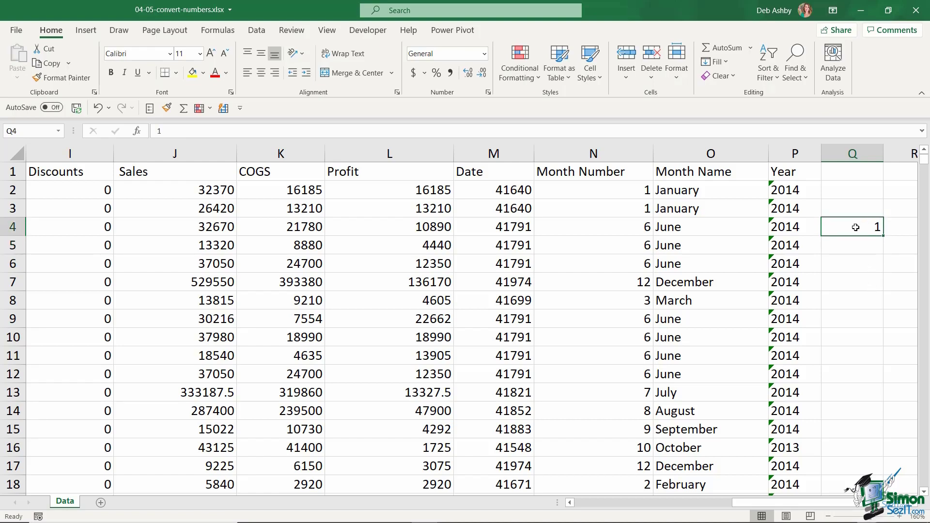
pyautogui.write("'")
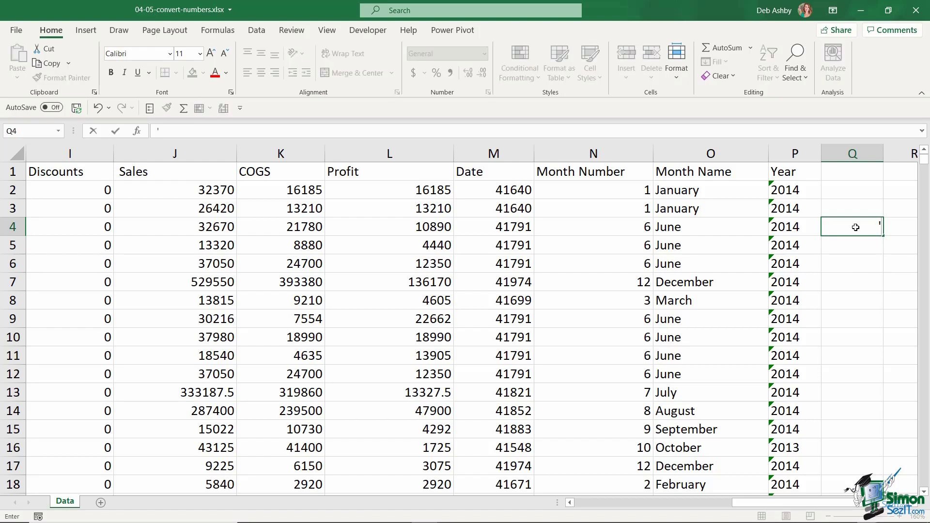
pyautogui.write('00001')
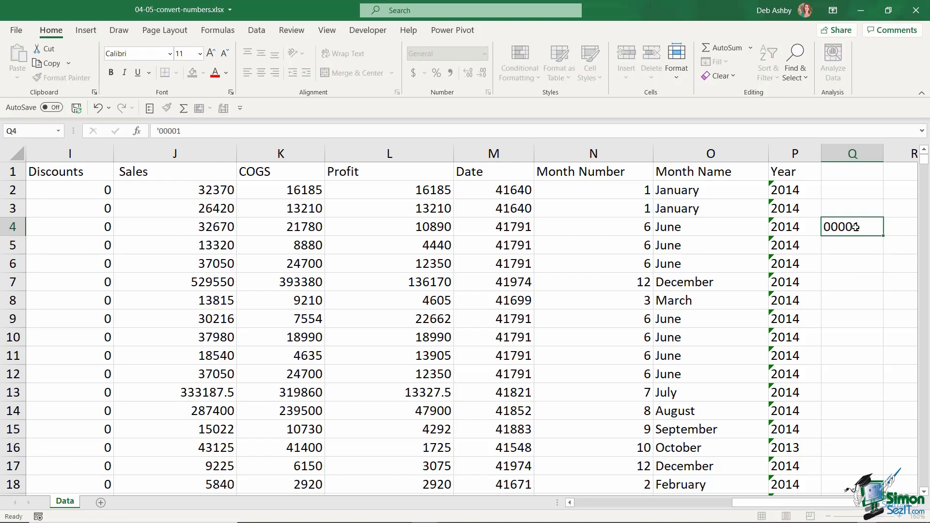
pyautogui.press('Return')
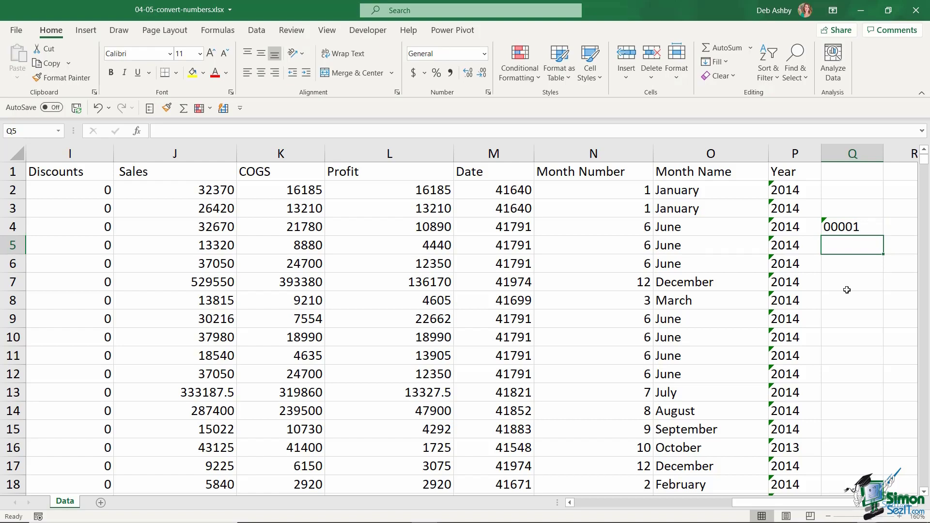
pyautogui.click(853, 227)
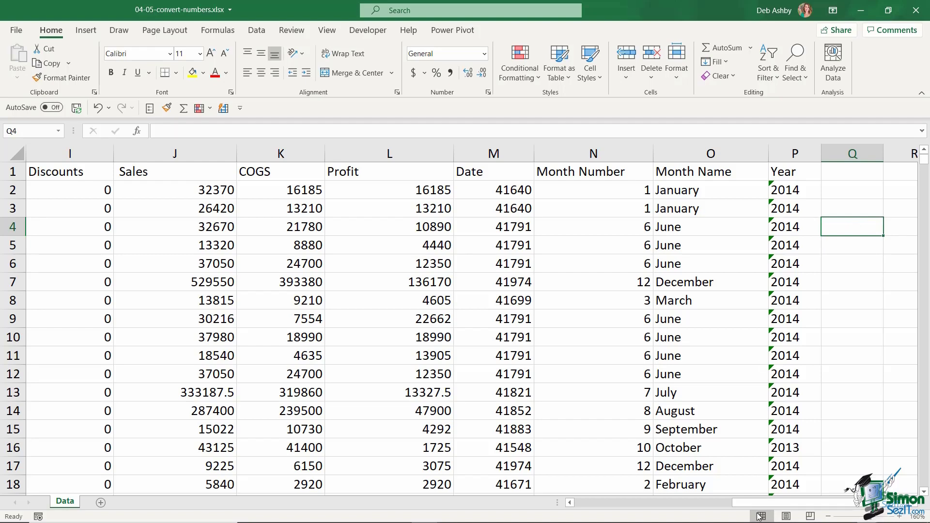
pyautogui.moveTo(757, 501); pyautogui.dragTo(618, 504)
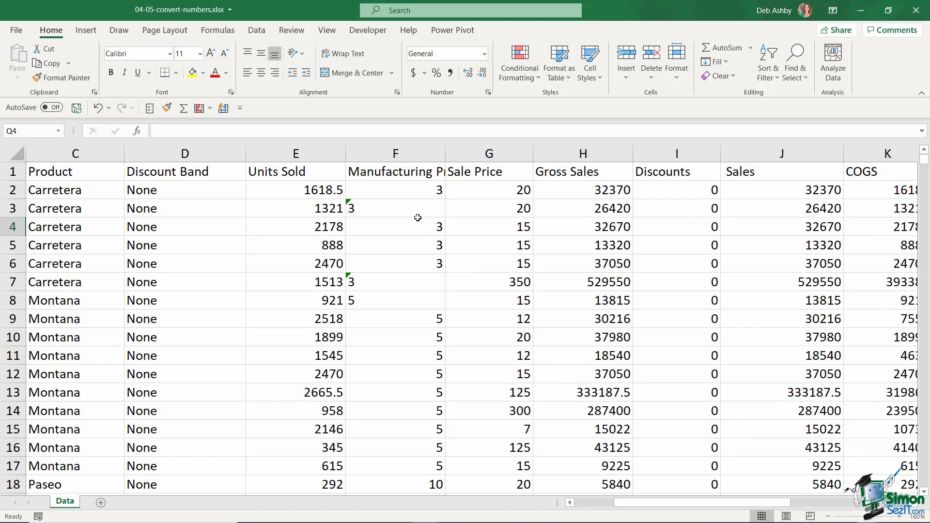
# - Check the text-stored values and warnings in cells F3 and F7
pyautogui.click(392, 207)
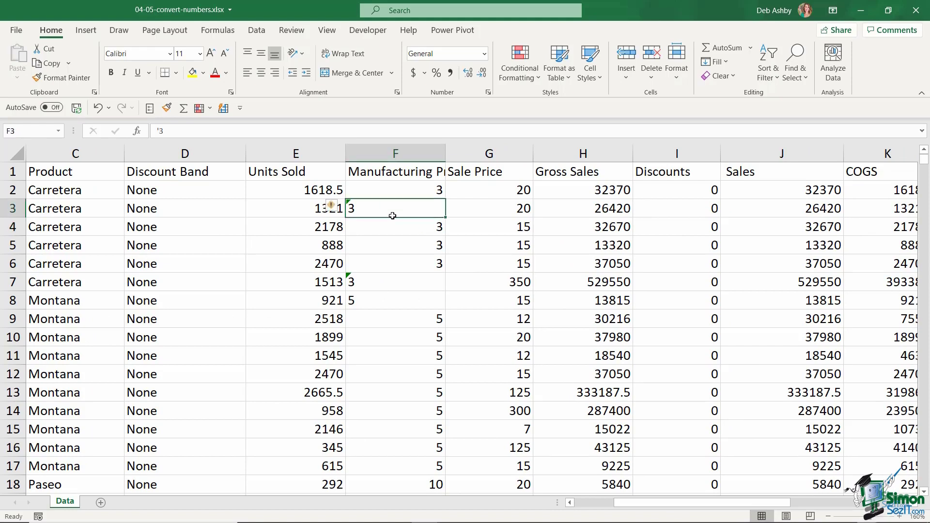
pyautogui.click(388, 284)
pyautogui.click(376, 205)
pyautogui.click(372, 286)
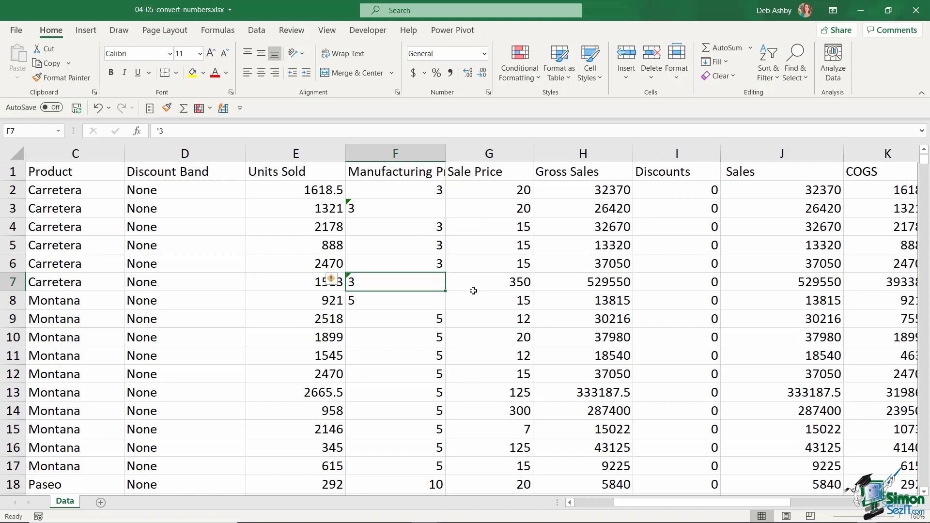
# - Convert the text-stored 3 in F3 to a number with the error-check Convert to Number option
pyautogui.click(361, 210)
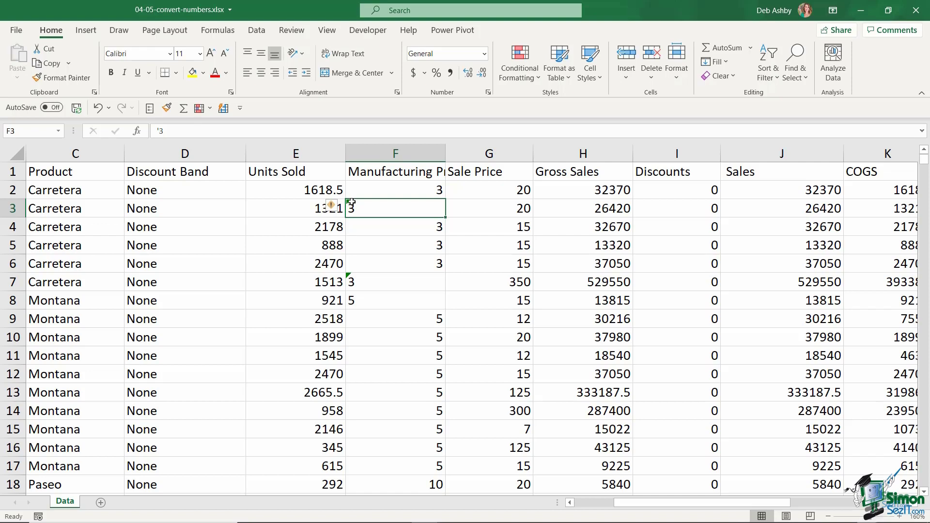
pyautogui.moveTo(341, 209)
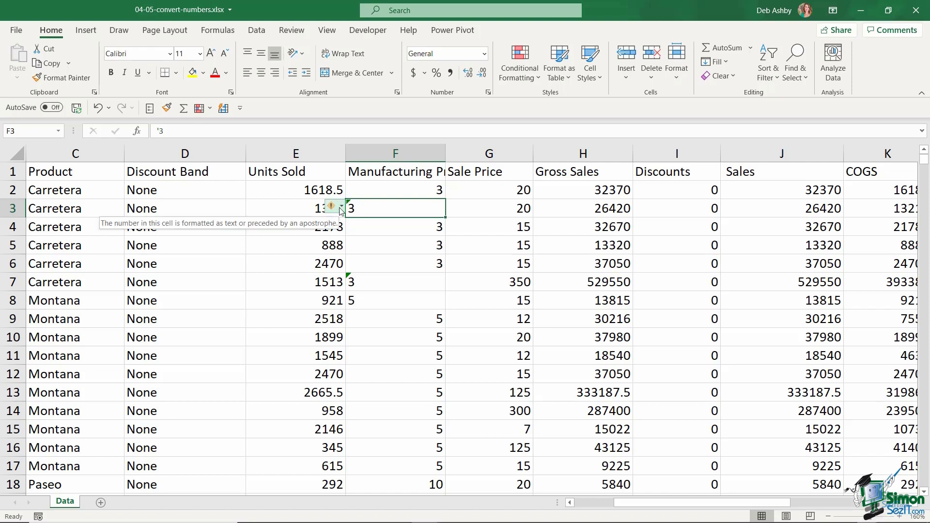
pyautogui.click(342, 209)
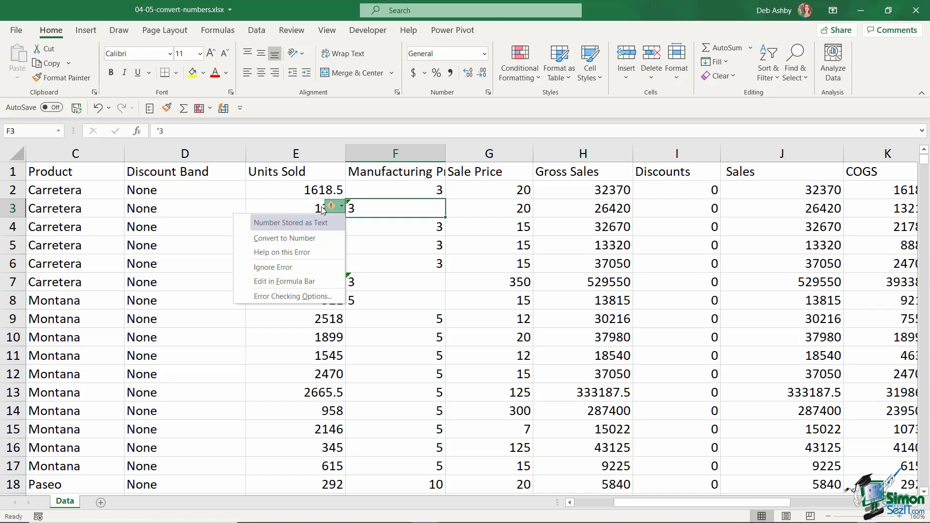
pyautogui.click(316, 243)
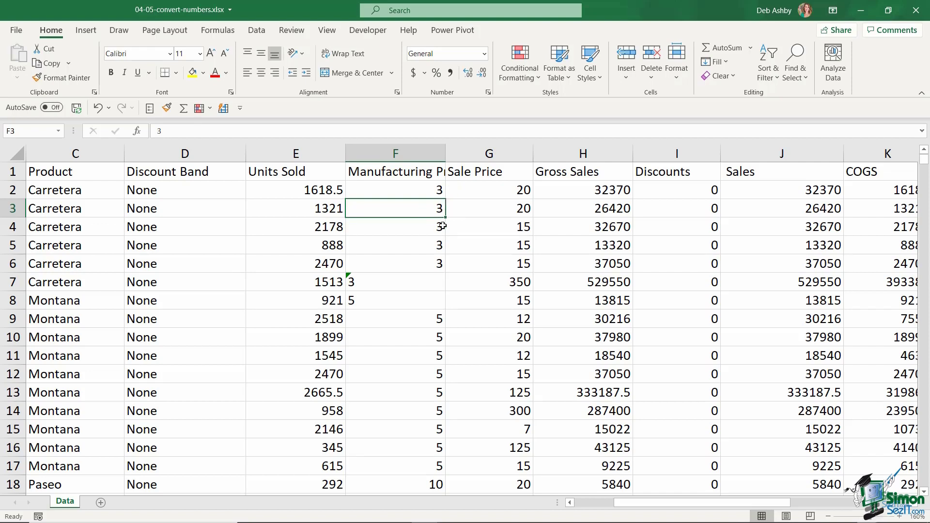
# - Review F7's error options and close them without converting
pyautogui.click(381, 284)
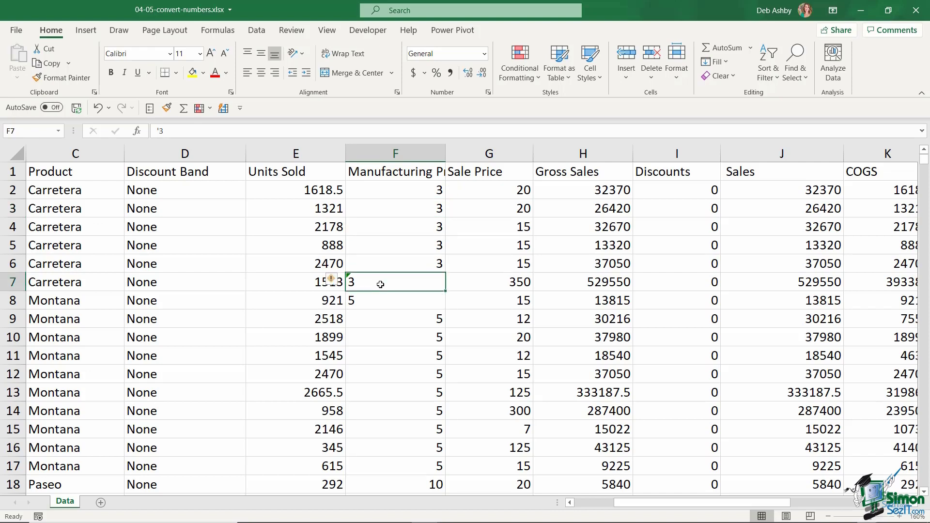
pyautogui.click(334, 283)
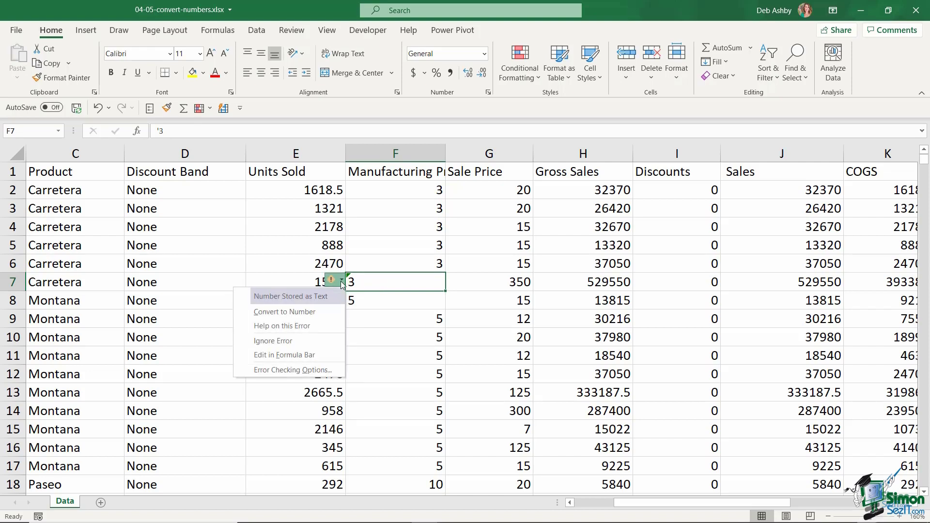
pyautogui.click(416, 310)
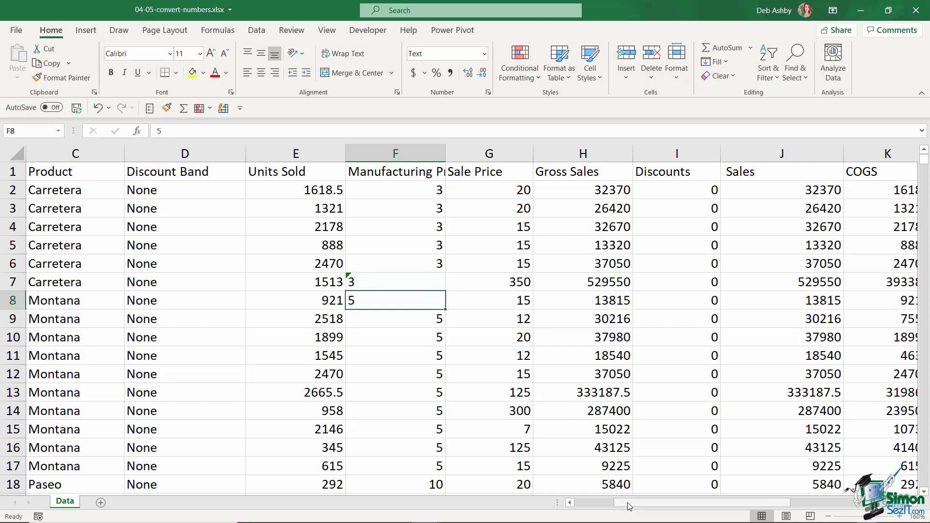
# - Enter 1 in spare cell Q4 and copy it
pyautogui.moveTo(630, 507); pyautogui.dragTo(763, 513)
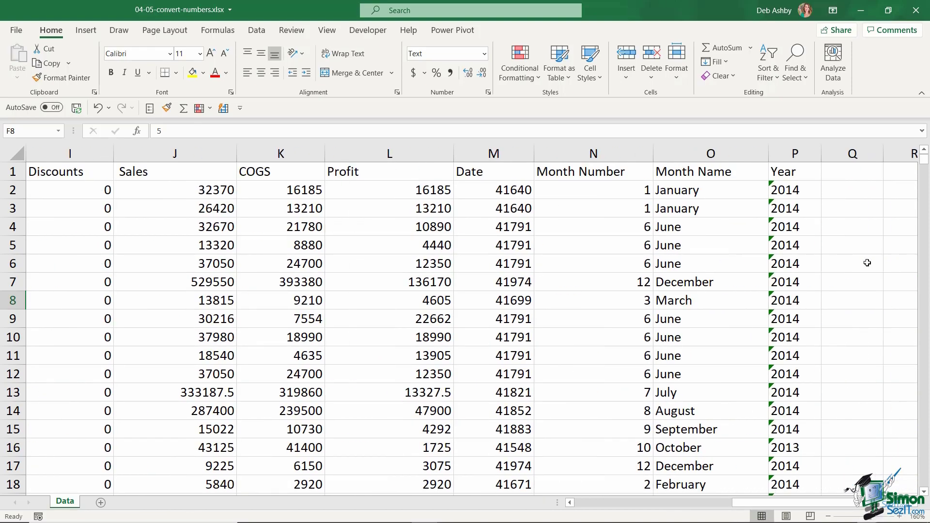
pyautogui.click(855, 228)
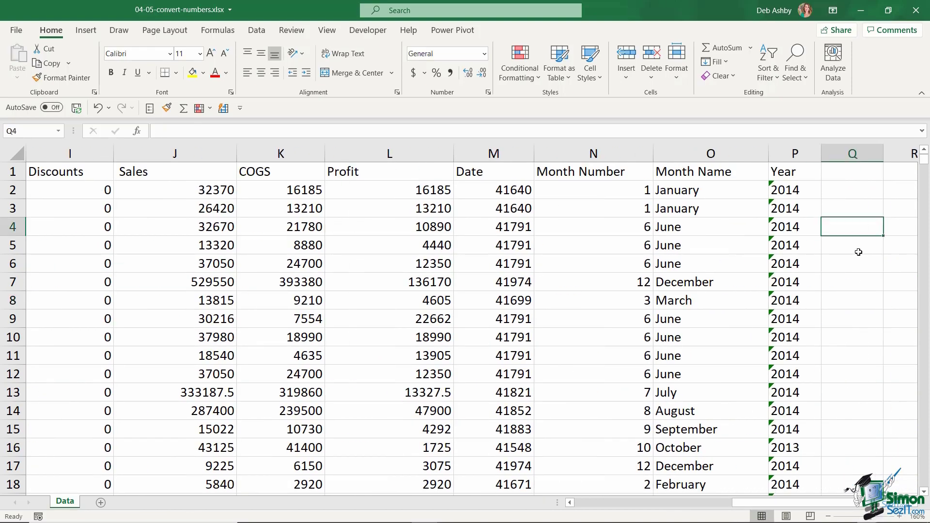
pyautogui.write('1')
pyautogui.click(867, 321)
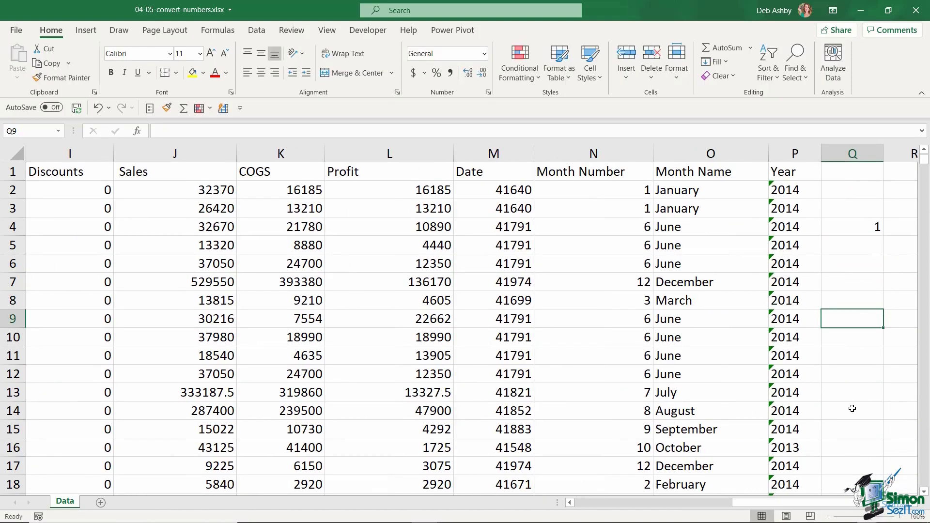
pyautogui.click(859, 227)
pyautogui.hotkey('ctrl', 'c')
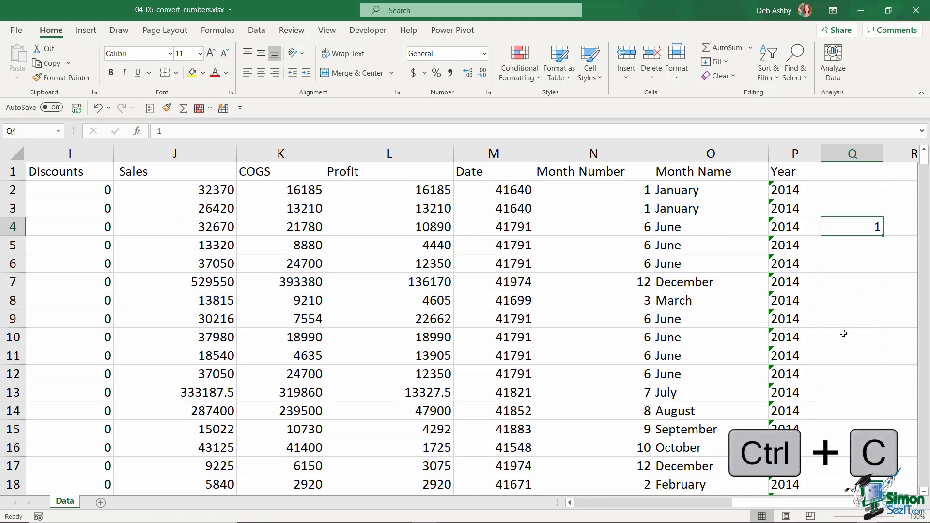
pyautogui.moveTo(783, 504); pyautogui.dragTo(701, 506)
# - Paste Special the copied 1 onto F7 with the Multiply operation, making it a number
pyautogui.click(152, 283)
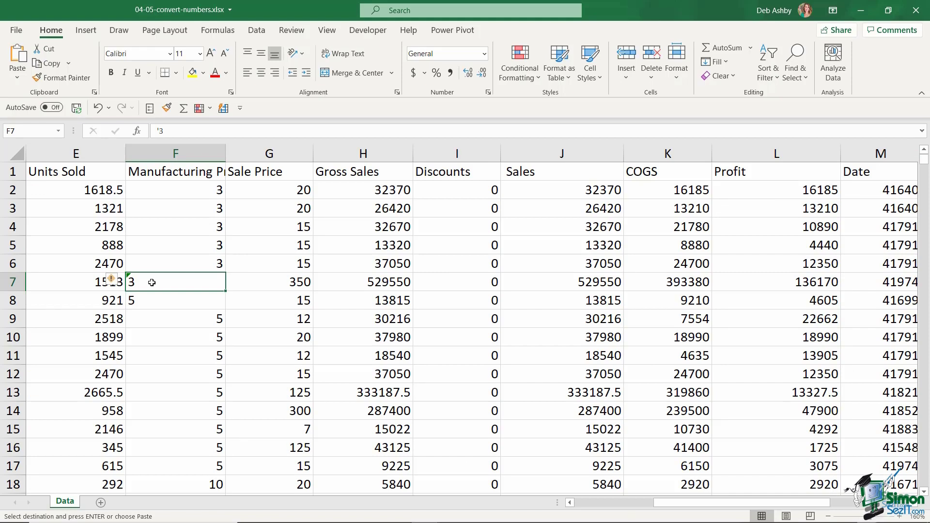
pyautogui.click(18, 78)
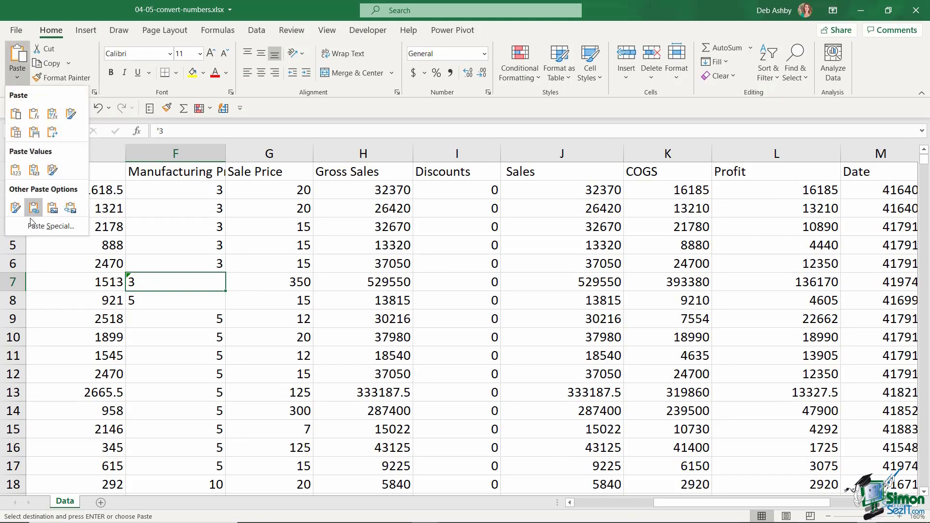
pyautogui.click(51, 226)
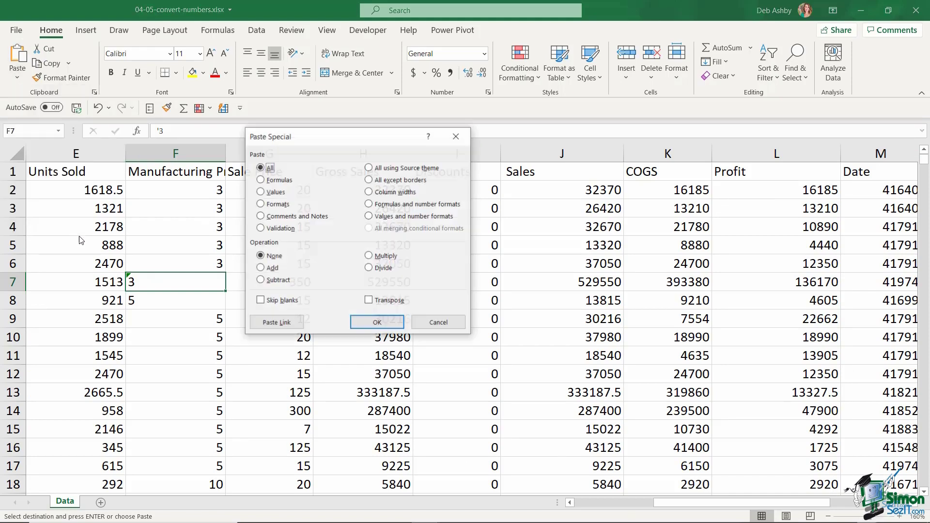
pyautogui.click(368, 256)
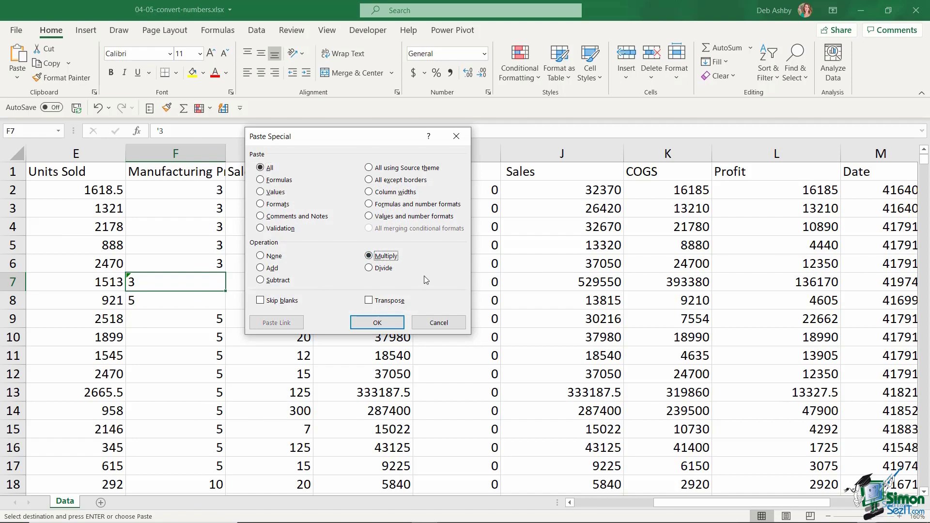
pyautogui.click(377, 323)
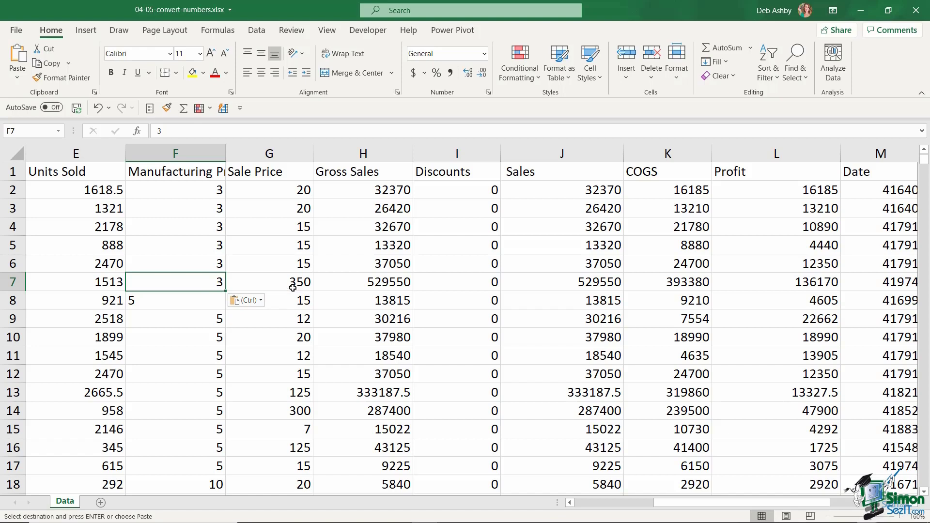
# - Set cell F8 holding 5 to the General number format
pyautogui.click(183, 303)
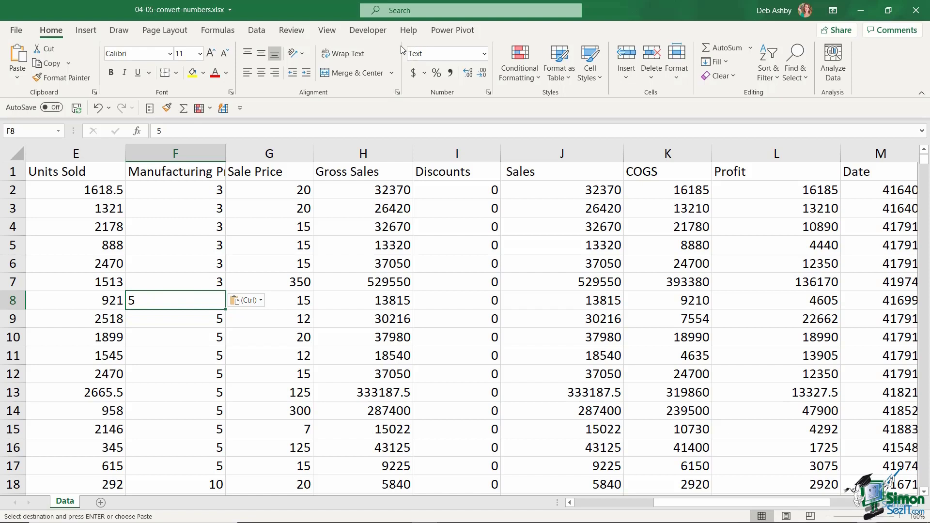
pyautogui.click(484, 55)
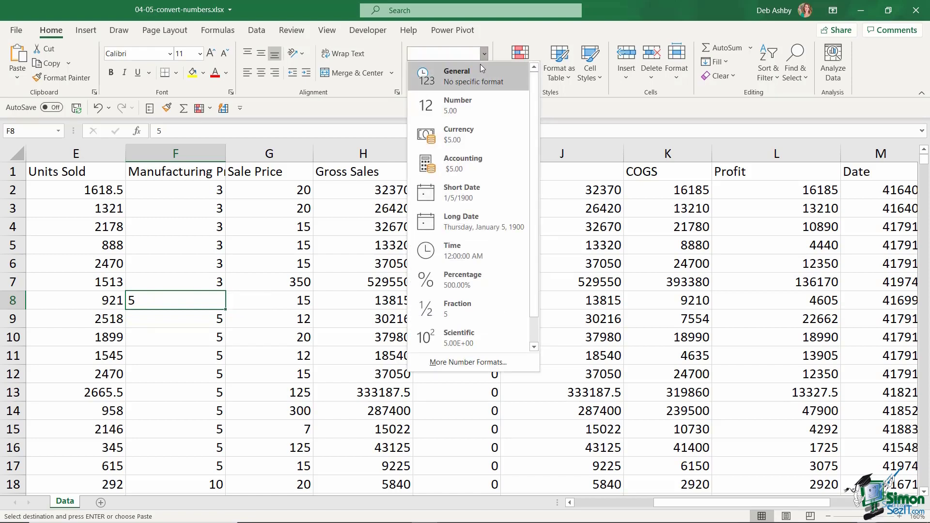
pyautogui.click(478, 83)
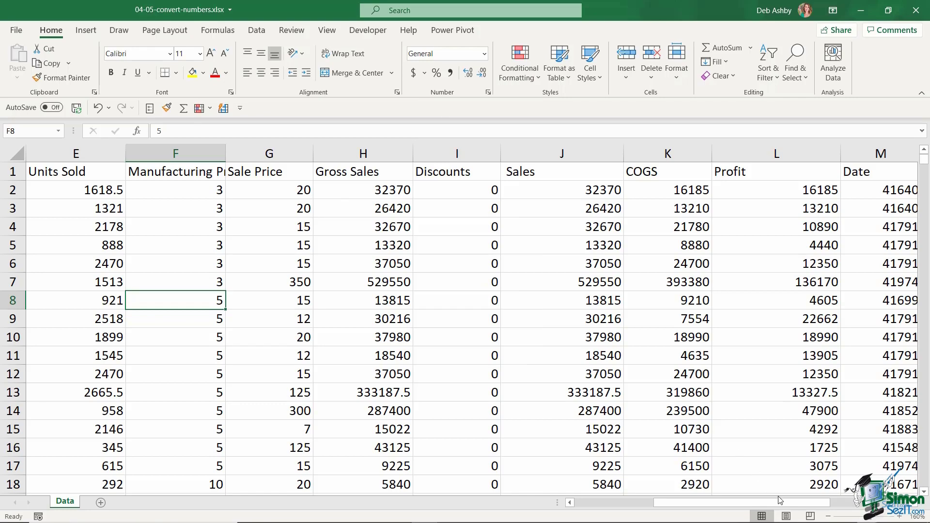
# - Return to column A and zoom the Data sheet out to view more of the table
pyautogui.moveTo(780, 500); pyautogui.dragTo(717, 500)
pyautogui.keyDown('ctrl'); pyautogui.scroll(-3, 609, 233); pyautogui.keyUp('ctrl')
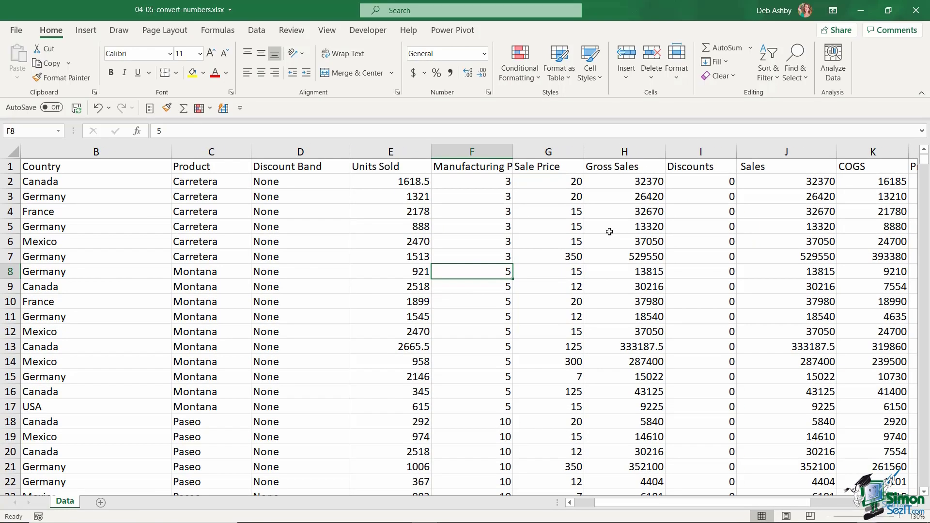
pyautogui.keyDown('ctrl'); pyautogui.scroll(-1, 609, 232); pyautogui.keyUp('ctrl')
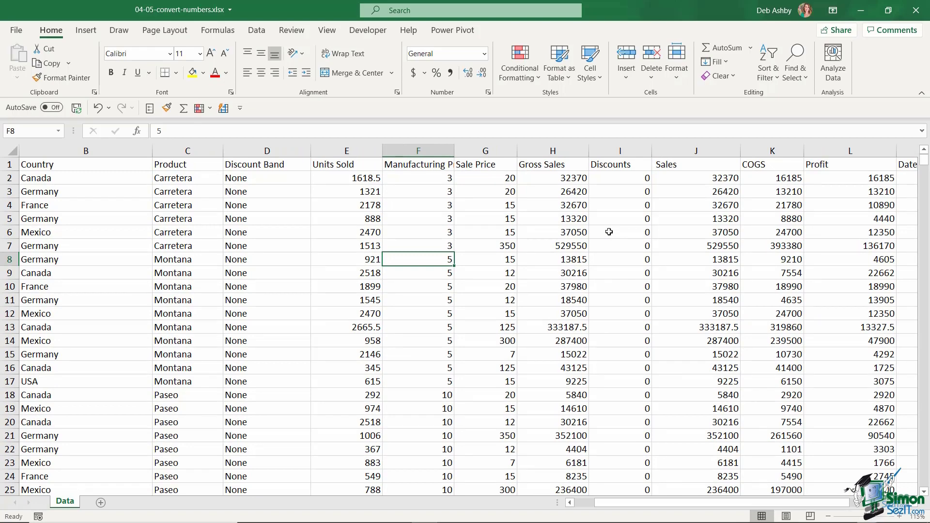
pyautogui.keyDown('ctrl'); pyautogui.scroll(-1, 610, 232); pyautogui.keyUp('ctrl')
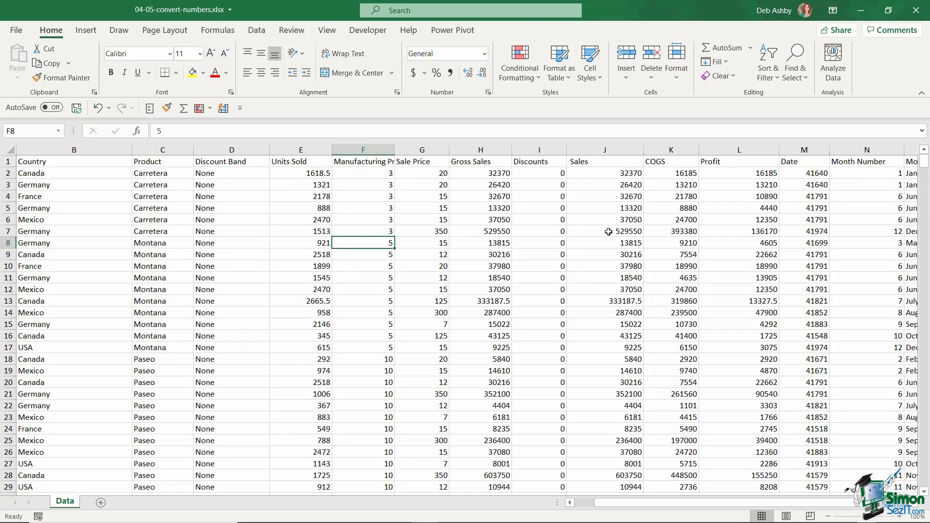